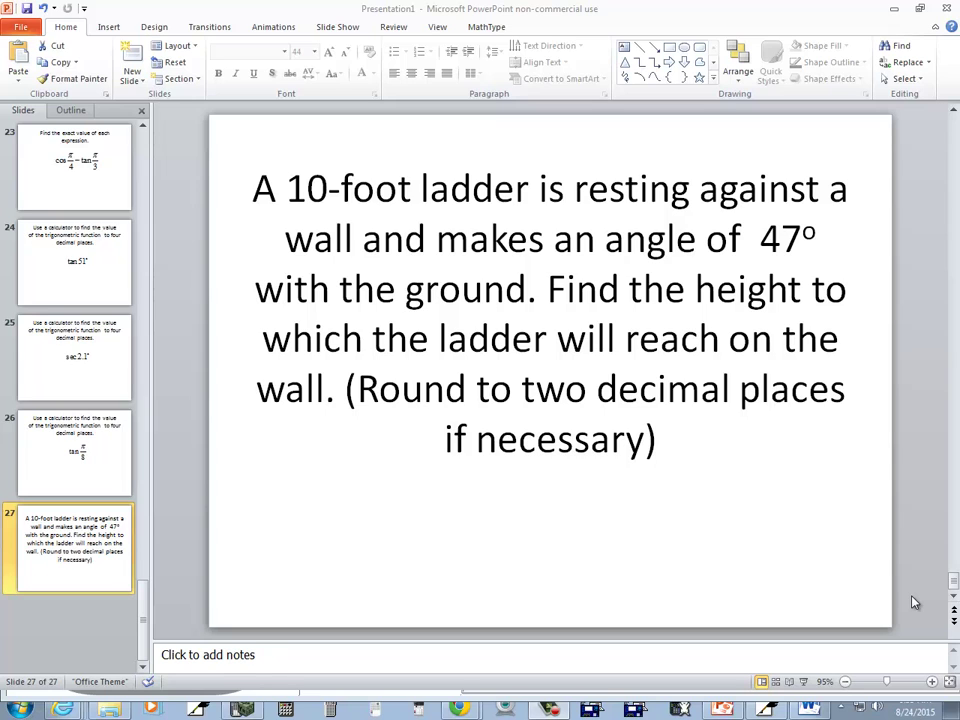
Sketch the ladder and wall lines, labeling them LADDER and WALL
key("alt+Tab")
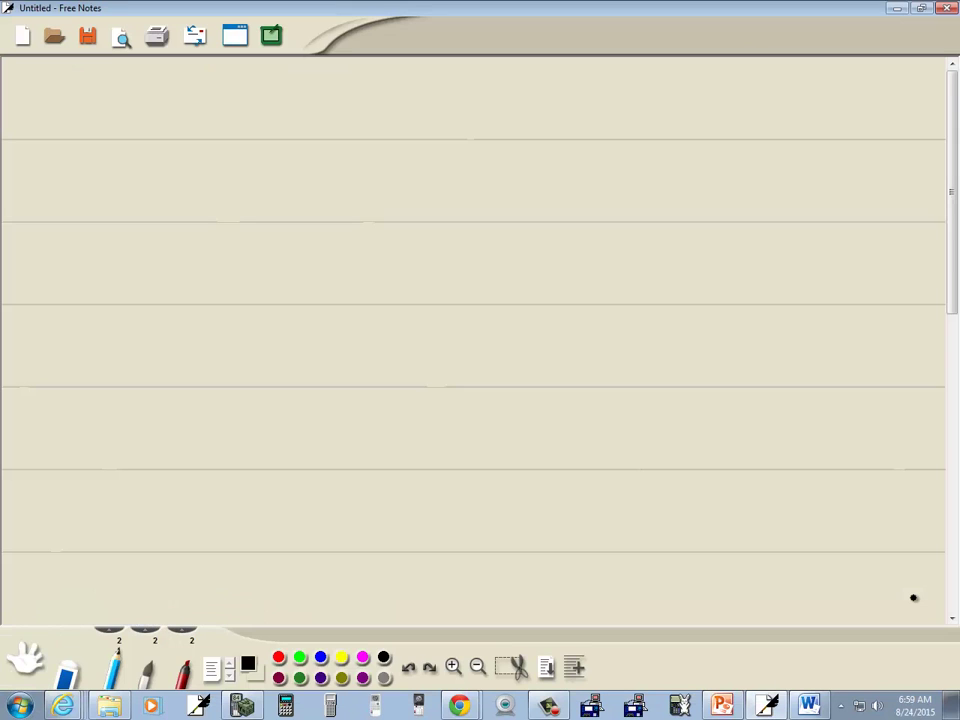
mouse_move(149, 232)
left_mouse_down()
mouse_move(256, 167)
mouse_move(260, 259)
left_mouse_up()
left_click_drag(316, 212, 367, 220)
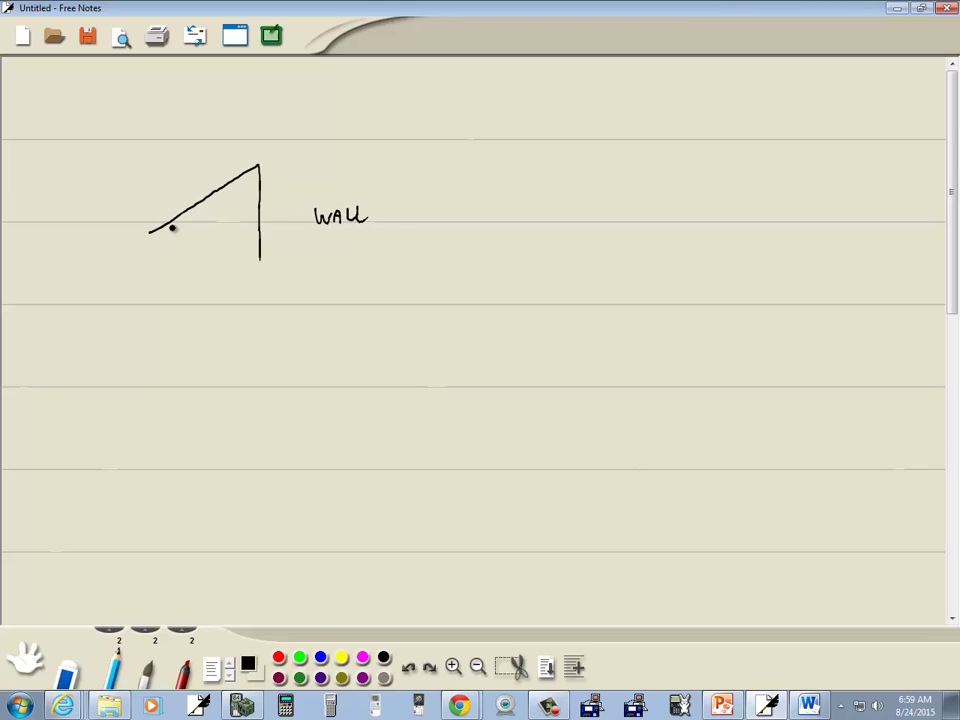
mouse_move(137, 171)
left_mouse_down()
mouse_move(151, 177)
mouse_move(196, 147)
mouse_move(202, 157)
left_mouse_up()
left_click_drag(149, 233, 130, 257)
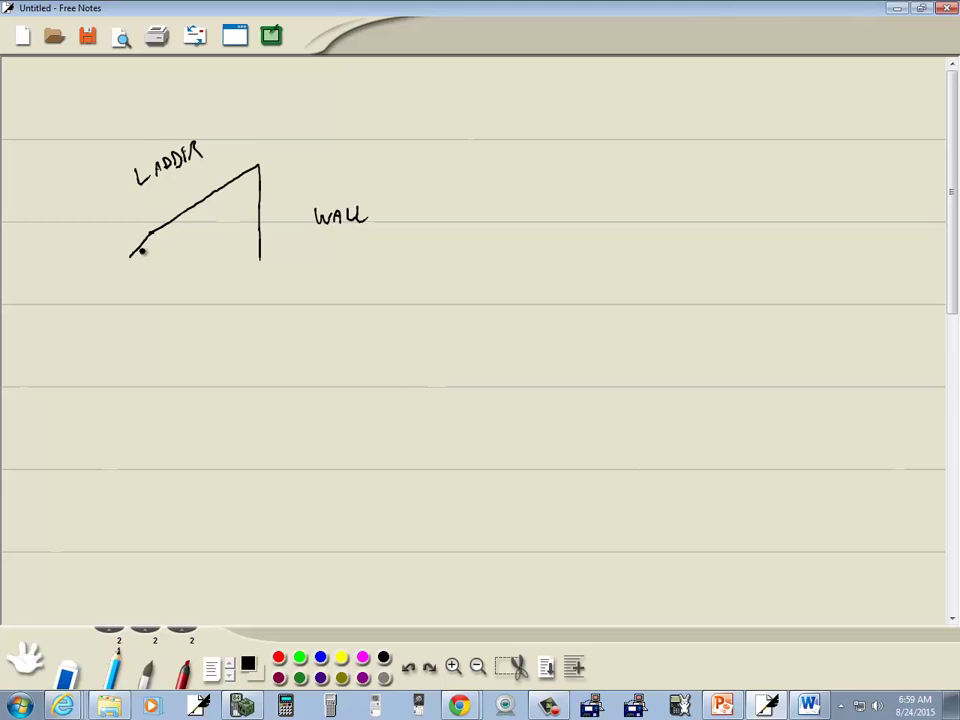
Check the problem slide, then write 10 ft along the ladder line
key("alt+Tab")
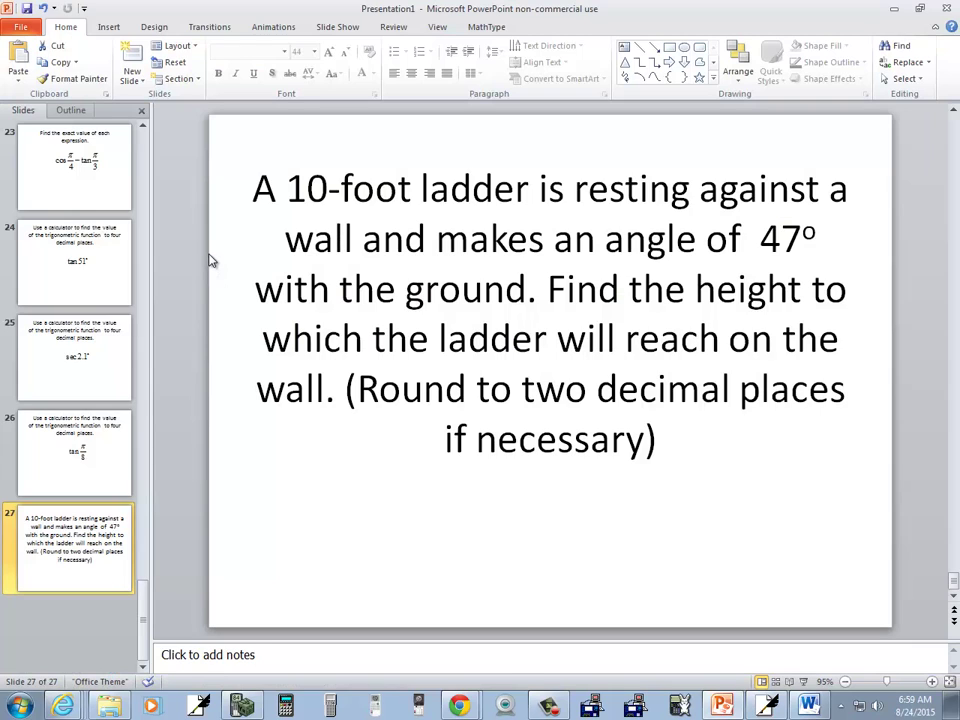
key("alt+Tab")
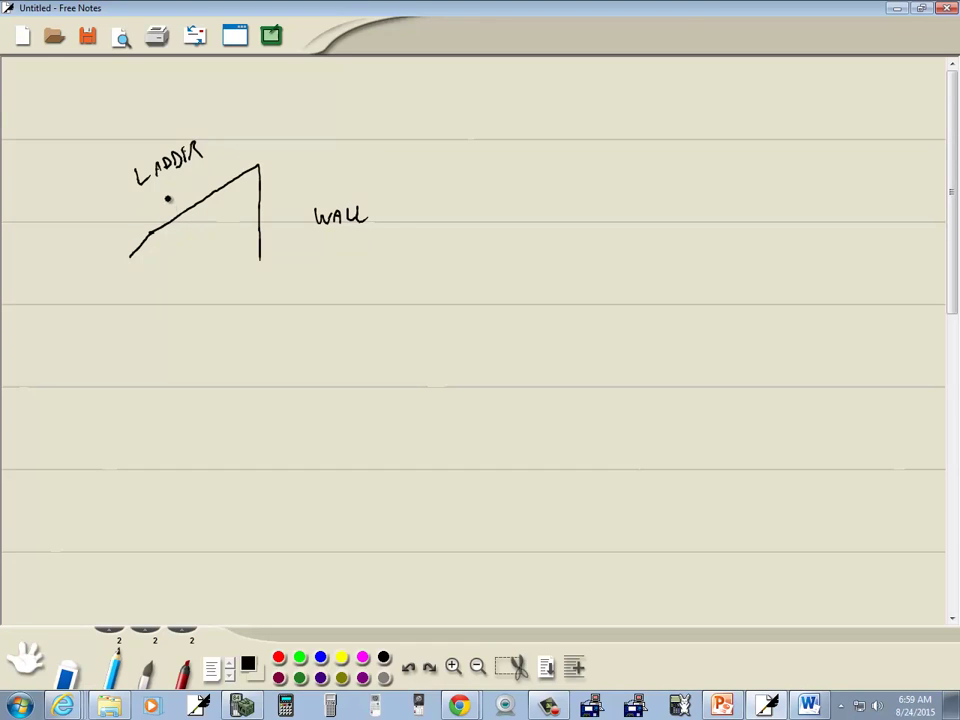
left_click_drag(170, 197, 168, 210)
mouse_move(182, 195)
left_mouse_down()
mouse_move(182, 210)
mouse_move(200, 203)
left_mouse_up()
Close the triangle with a ground line and mark the 47° ground angle
key("alt+Tab")
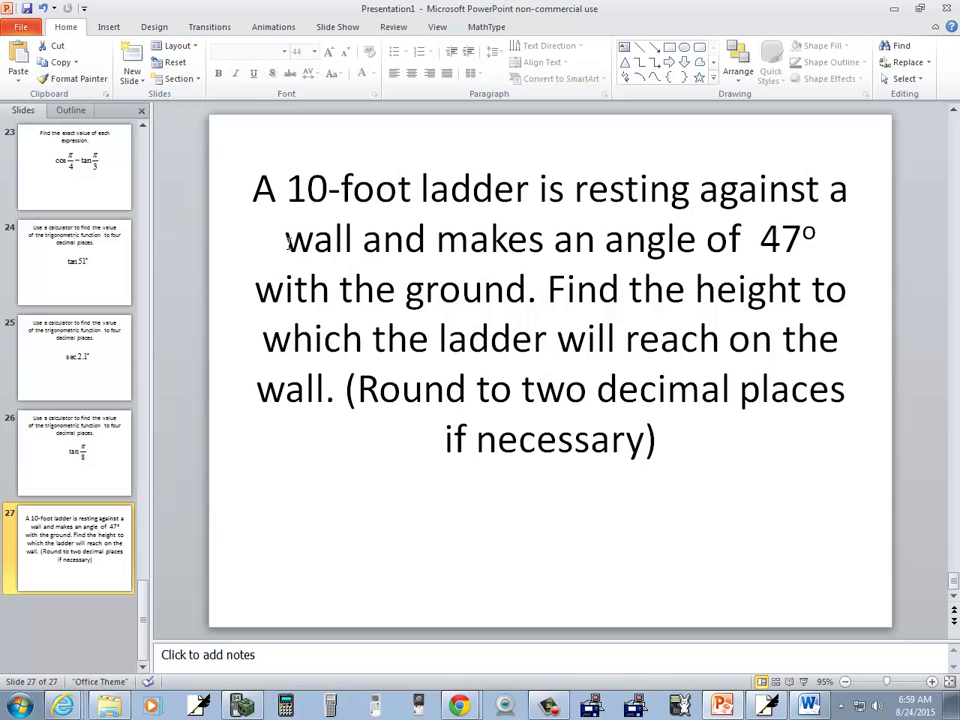
key("alt+Tab")
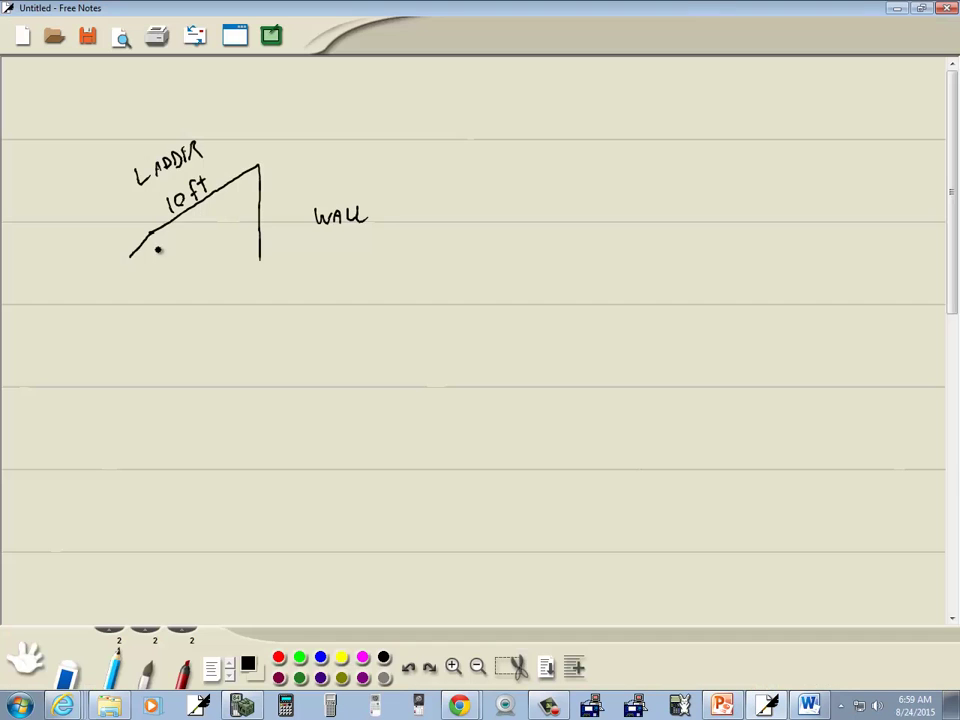
left_click_drag(130, 257, 261, 257)
mouse_move(157, 257)
left_mouse_down()
mouse_move(151, 232)
mouse_move(170, 248)
mouse_move(187, 238)
left_mouse_up()
Label the wall height X and add a right-angle mark at the wall's base
key("alt+Tab")
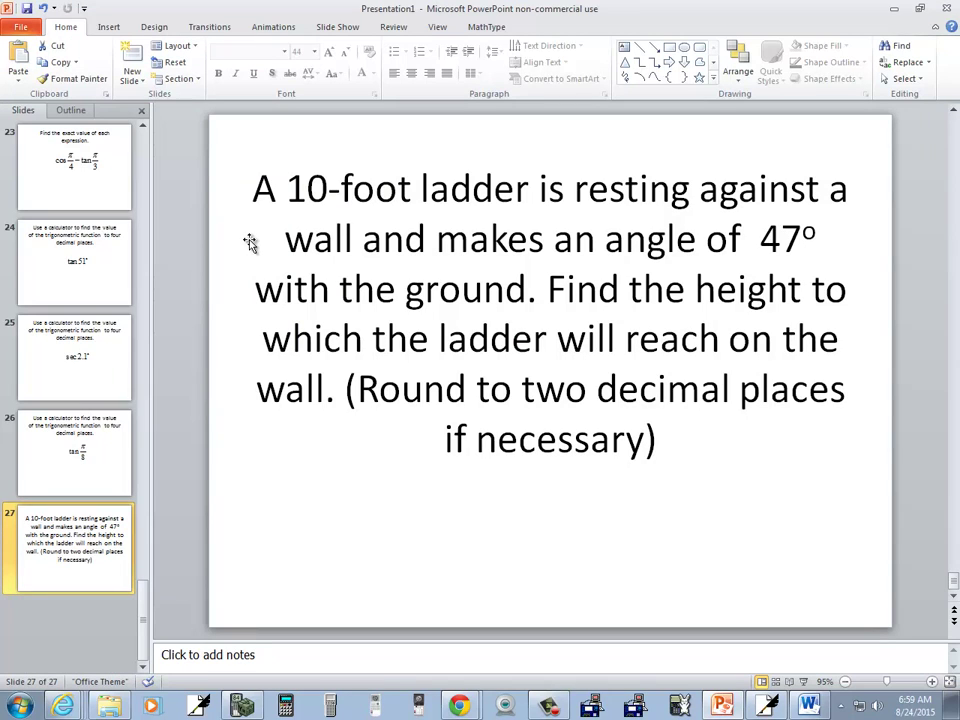
key("alt+Tab")
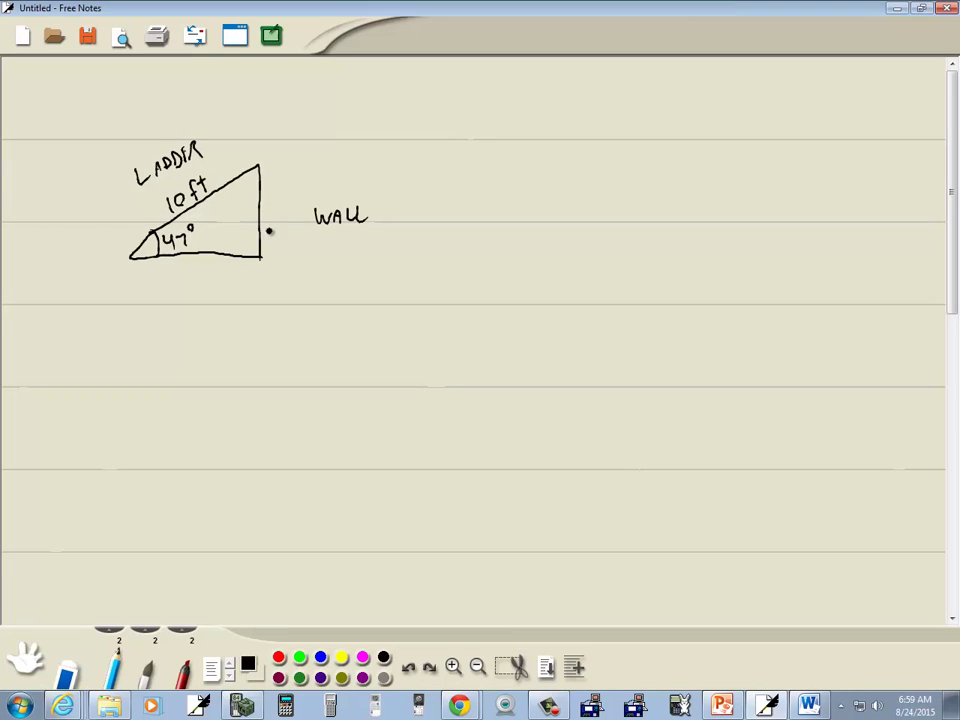
mouse_move(276, 205)
left_mouse_down()
mouse_move(266, 222)
mouse_move(278, 220)
left_mouse_up()
left_click_drag(260, 242, 243, 256)
key("alt+Tab")
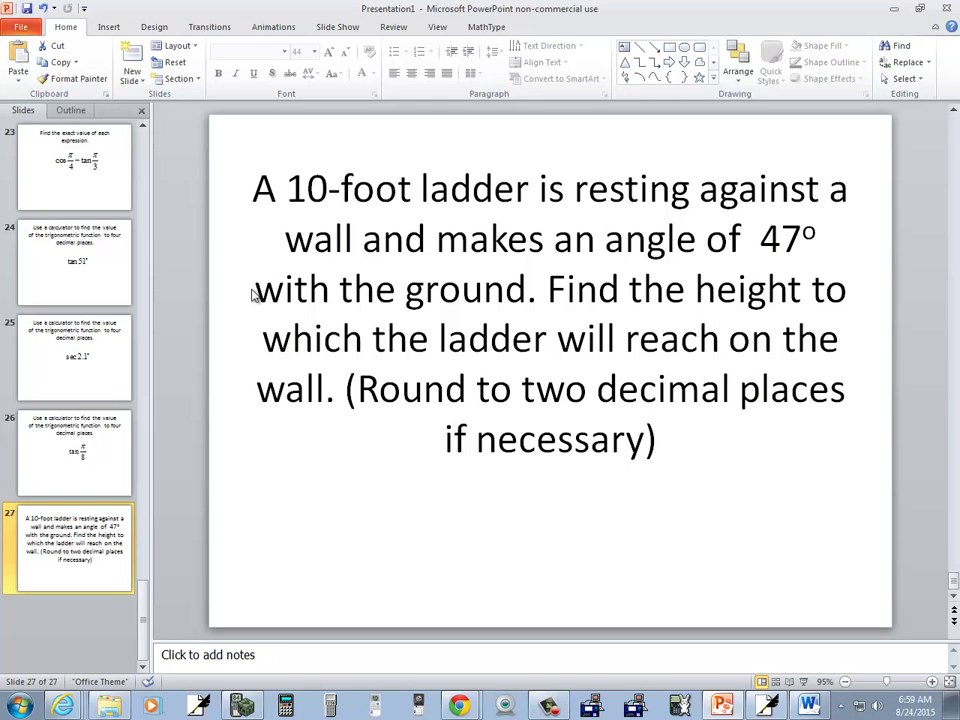
key("alt+Tab")
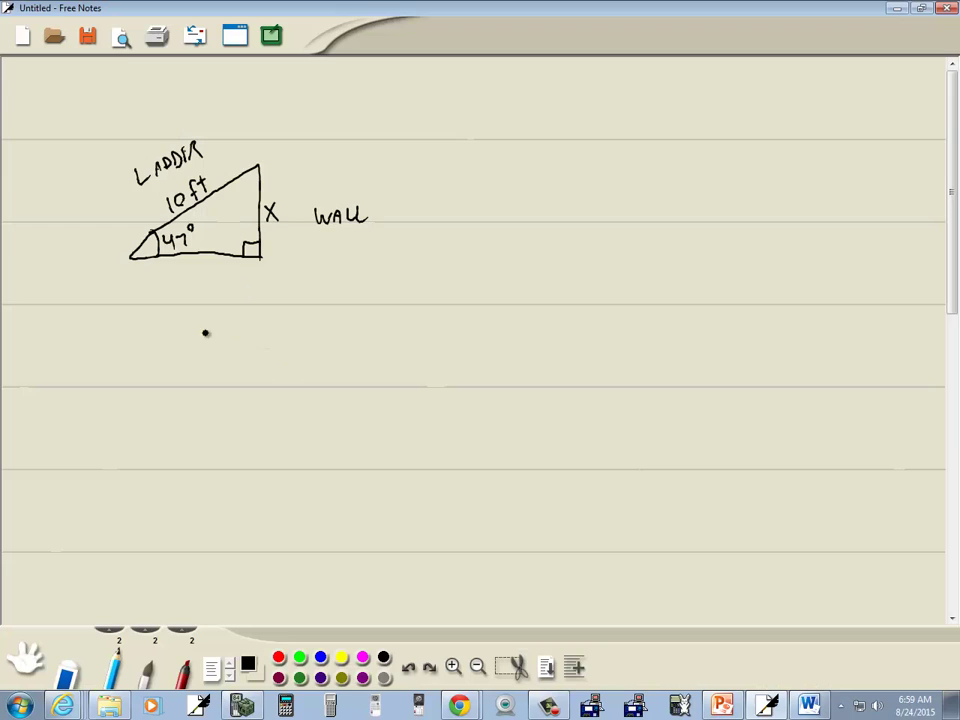
Draw a second triangle below with a right-angle mark and its vertical side labeled opp
mouse_move(120, 391)
left_mouse_down()
mouse_move(221, 324)
mouse_move(227, 392)
mouse_move(205, 402)
mouse_move(111, 394)
mouse_move(141, 379)
mouse_move(154, 394)
mouse_move(173, 372)
mouse_move(150, 355)
mouse_move(168, 325)
left_mouse_up()
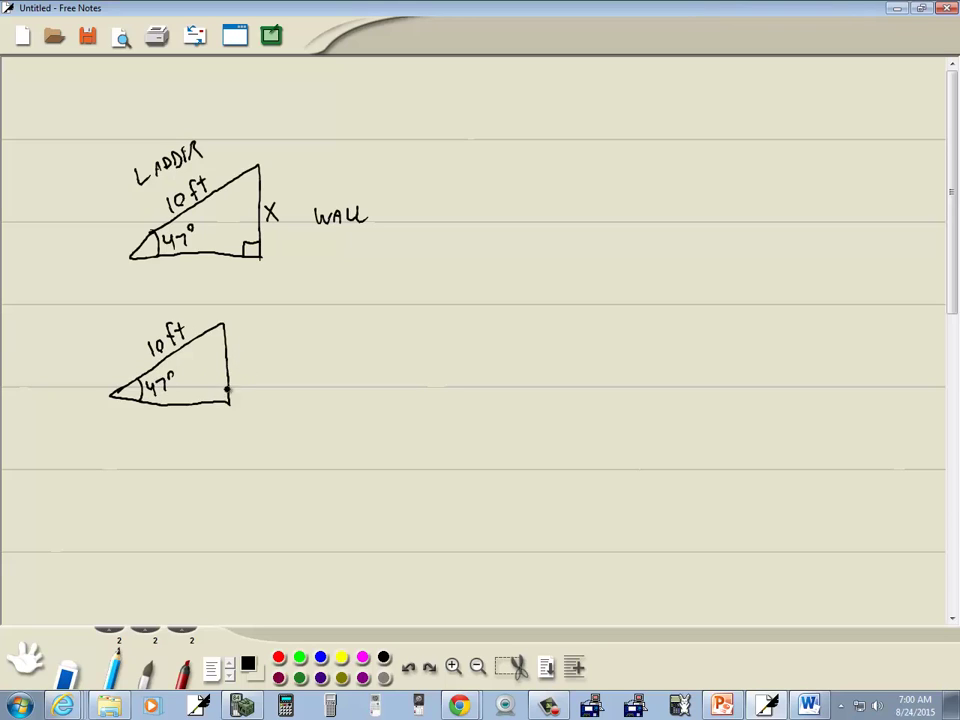
mouse_move(215, 387)
left_mouse_down()
mouse_move(215, 403)
mouse_move(243, 369)
left_mouse_up()
left_click_drag(248, 364, 257, 357)
Write SIN = O/H, Cos = A/H and TAN = at upper right
mouse_move(536, 129)
left_mouse_down()
mouse_move(588, 133)
mouse_move(614, 119)
mouse_move(620, 130)
mouse_move(608, 147)
left_mouse_up()
left_click_drag(615, 136, 615, 140)
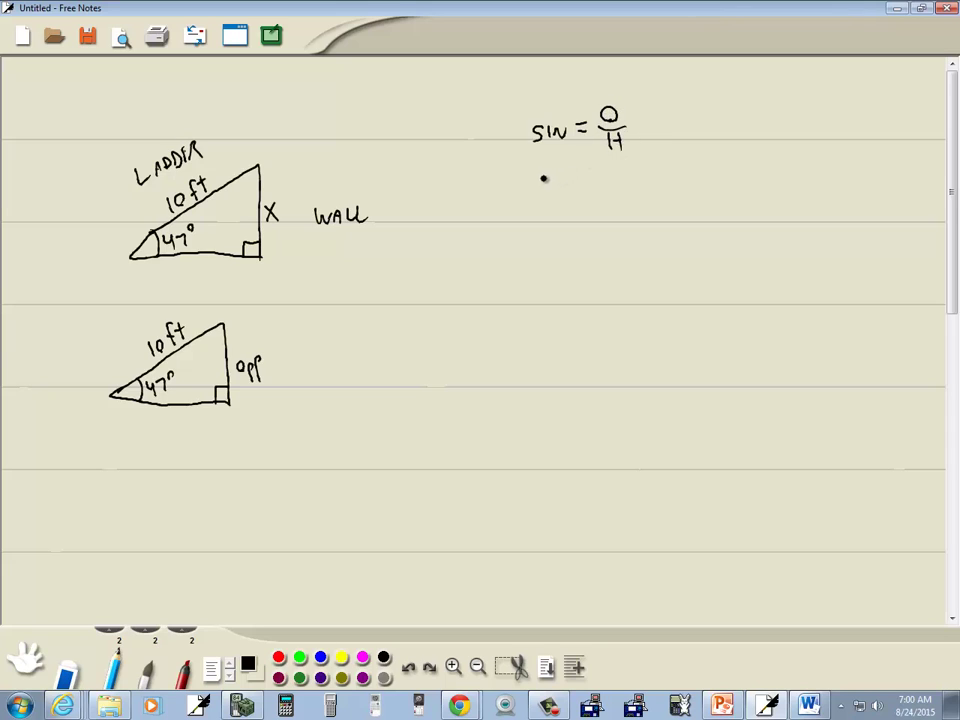
mouse_move(544, 179)
left_mouse_down()
mouse_move(614, 180)
mouse_move(615, 205)
mouse_move(624, 205)
left_mouse_up()
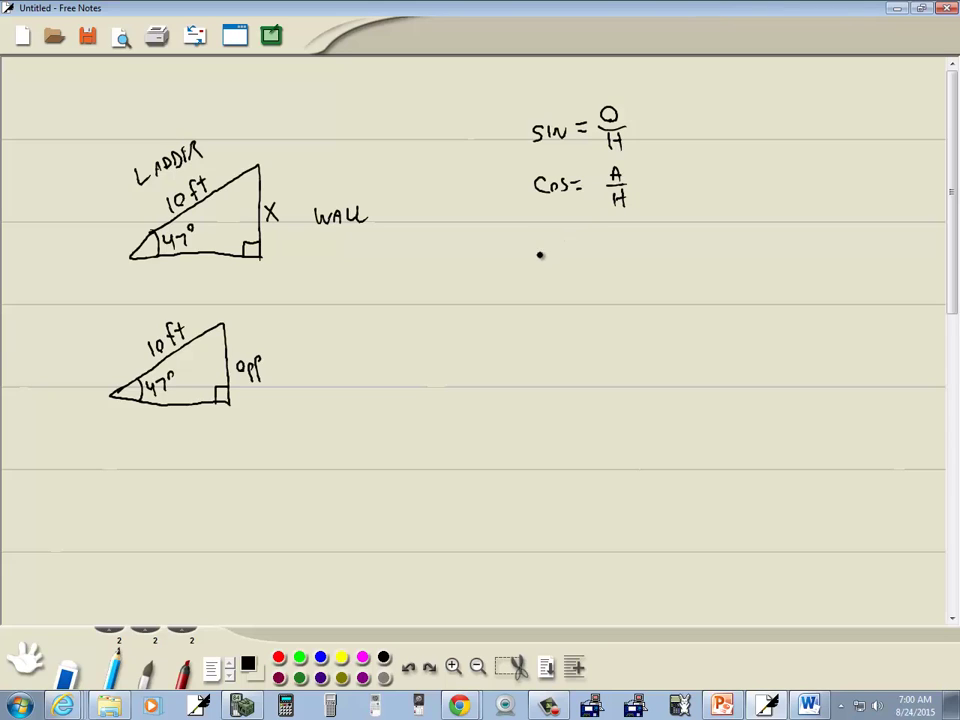
mouse_move(534, 238)
left_mouse_down()
mouse_move(551, 251)
mouse_move(583, 249)
mouse_move(618, 242)
mouse_move(614, 232)
mouse_move(622, 262)
left_mouse_up()
Touch up opp, label the ladder side hyp, and write sin of the angle = opp/hyp
left_click_drag(268, 367, 263, 369)
mouse_move(143, 307)
left_mouse_down()
mouse_move(152, 318)
mouse_move(168, 303)
left_mouse_up()
mouse_move(189, 449)
left_mouse_down()
mouse_move(178, 465)
mouse_move(198, 466)
left_mouse_up()
mouse_move(205, 456)
left_mouse_down()
mouse_move(251, 457)
mouse_move(280, 433)
mouse_move(290, 451)
mouse_move(303, 430)
mouse_move(310, 448)
mouse_move(276, 453)
mouse_move(304, 482)
left_mouse_up()
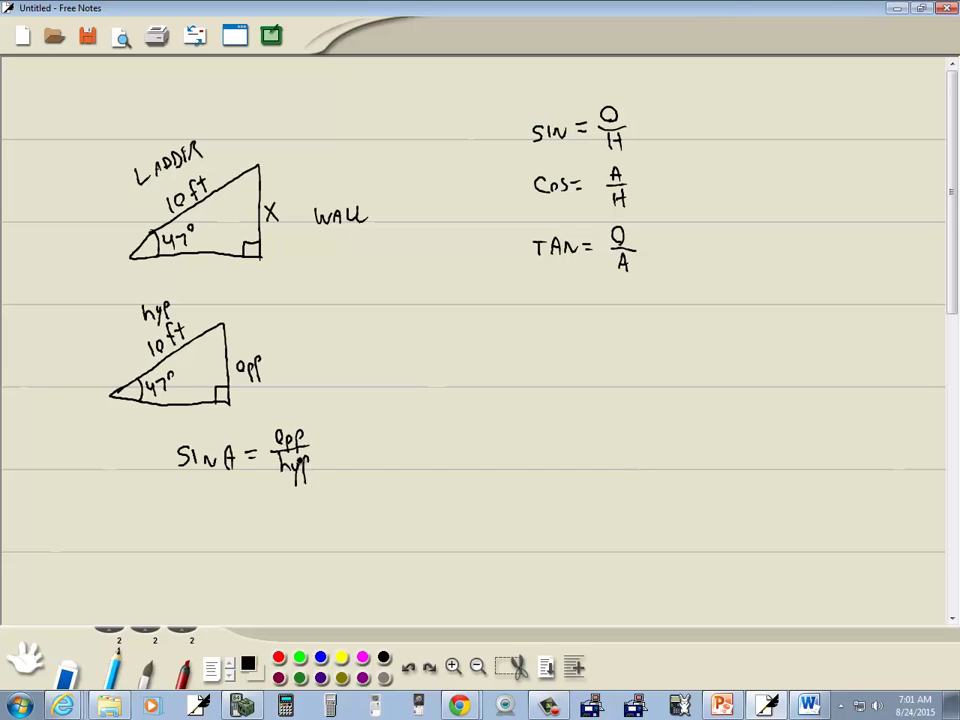
Write SIN 47° = opp / 10 ft beneath it
mouse_move(191, 500)
left_mouse_down()
mouse_move(181, 516)
mouse_move(218, 502)
left_mouse_up()
mouse_move(243, 503)
left_mouse_down()
mouse_move(249, 516)
mouse_move(302, 503)
mouse_move(331, 509)
mouse_move(309, 534)
left_mouse_up()
mouse_move(320, 521)
left_mouse_down()
mouse_move(334, 534)
mouse_move(340, 521)
left_mouse_up()
mouse_move(345, 513)
left_mouse_down()
mouse_move(347, 533)
mouse_move(352, 518)
left_mouse_up()
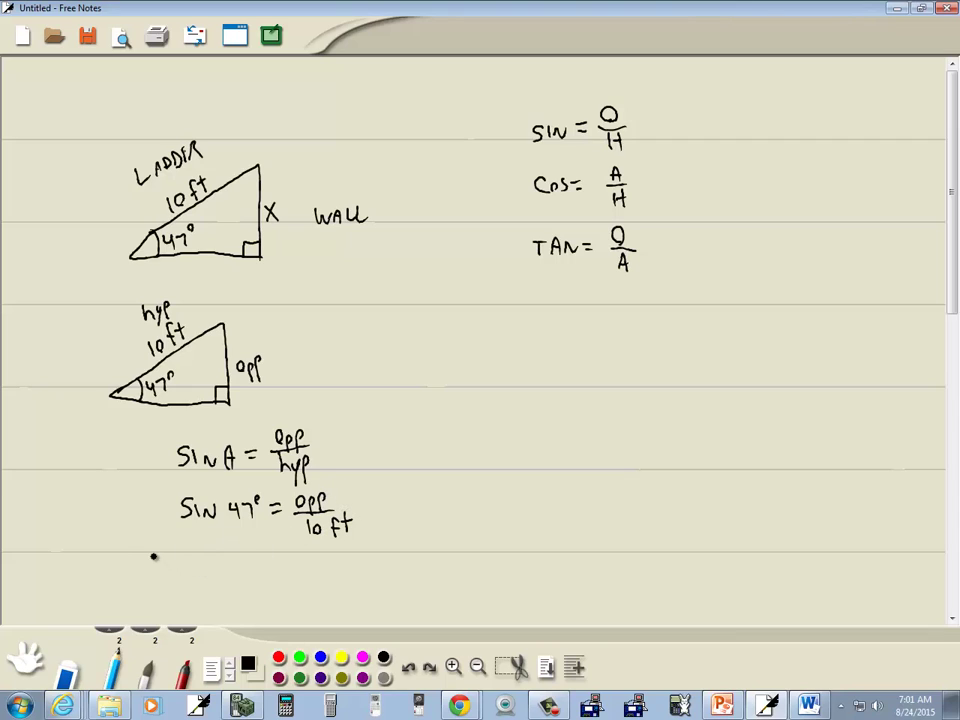
Write (10 ft) SIN 47° = opp/10 ft × 10 ft, multiplying both sides by 10 ft
mouse_move(126, 558)
left_mouse_down()
mouse_move(127, 578)
mouse_move(137, 563)
mouse_move(149, 578)
left_mouse_up()
left_click_drag(143, 568, 166, 578)
left_click_drag(158, 566, 191, 575)
mouse_move(205, 563)
left_mouse_down()
mouse_move(205, 575)
mouse_move(225, 562)
mouse_move(236, 570)
left_mouse_up()
mouse_move(245, 560)
left_mouse_down()
mouse_move(246, 577)
mouse_move(263, 561)
left_mouse_up()
mouse_move(270, 557)
left_mouse_down()
mouse_move(271, 578)
mouse_move(298, 564)
left_mouse_up()
mouse_move(289, 570)
left_mouse_down()
mouse_move(322, 562)
mouse_move(331, 572)
mouse_move(341, 553)
mouse_move(326, 581)
left_mouse_up()
mouse_move(338, 578)
left_mouse_down()
mouse_move(336, 591)
mouse_move(346, 590)
left_mouse_up()
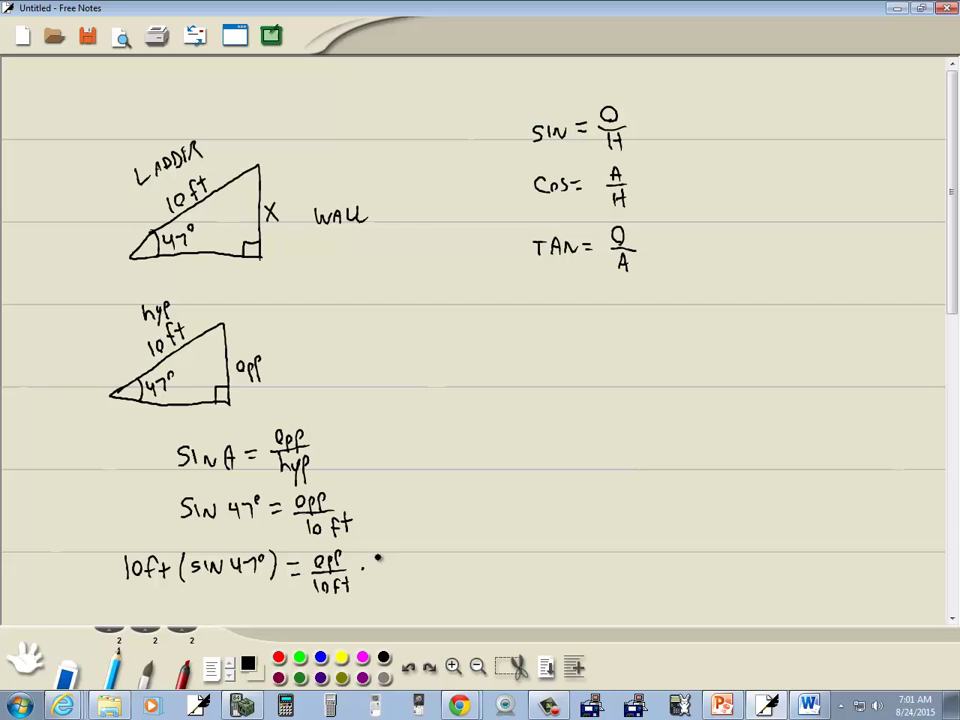
left_click_drag(380, 554, 380, 568)
mouse_move(392, 556)
left_mouse_down()
mouse_move(387, 567)
mouse_move(392, 557)
left_mouse_up()
mouse_move(410, 550)
left_mouse_down()
mouse_move(407, 568)
mouse_move(418, 567)
left_mouse_up()
left_click_drag(414, 556, 422, 548)
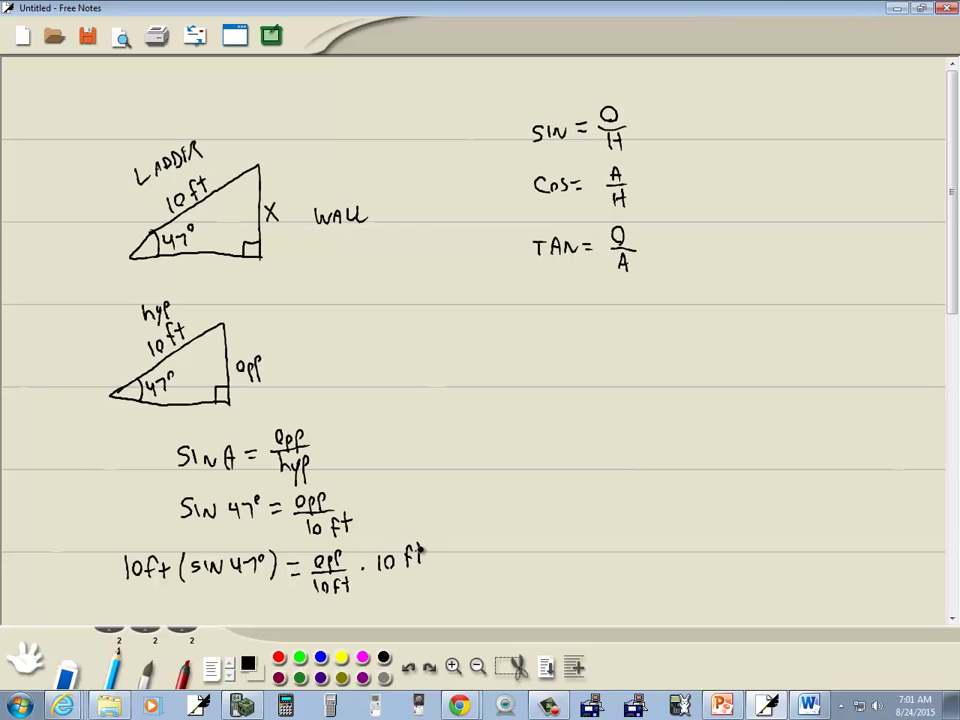
Cross out the 10 ft terms in red, then return to black ink
left_click(278, 657)
mouse_move(314, 598)
left_mouse_down()
mouse_move(325, 583)
mouse_move(418, 552)
left_mouse_up()
left_click(383, 657)
left_click(953, 622)
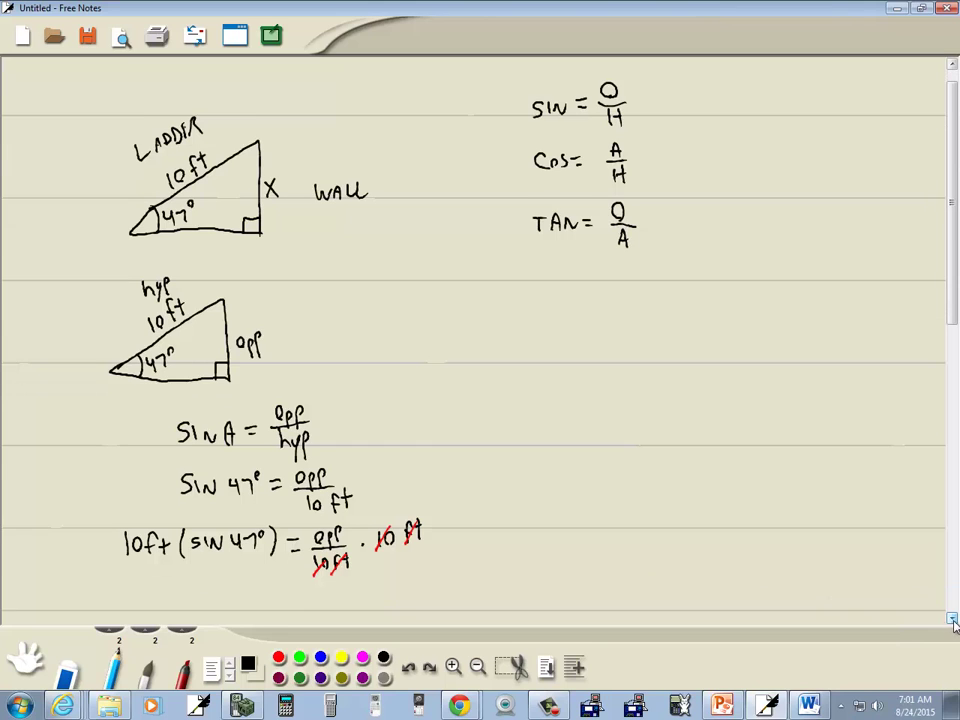
Write "= opp" below the equation
left_click_drag(300, 577, 316, 576)
mouse_move(301, 586)
left_mouse_down()
mouse_move(337, 581)
mouse_move(349, 598)
left_mouse_up()
left_click_drag(353, 576, 363, 588)
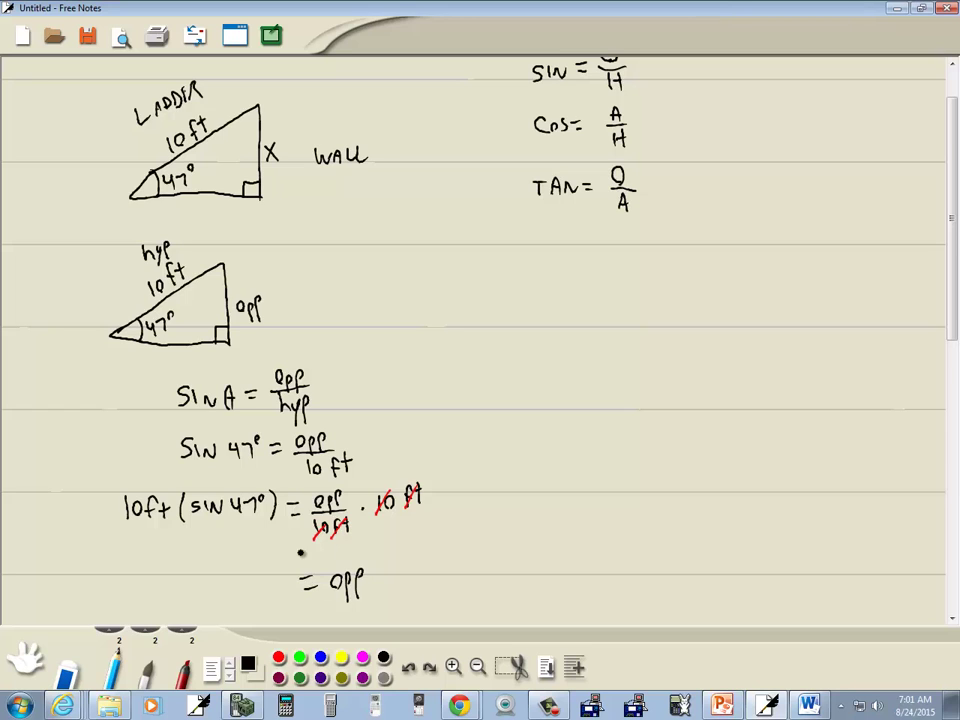
Change the TI-84 angle mode from RADIAN to DEGREE and quit to the home screen
left_click(242, 706)
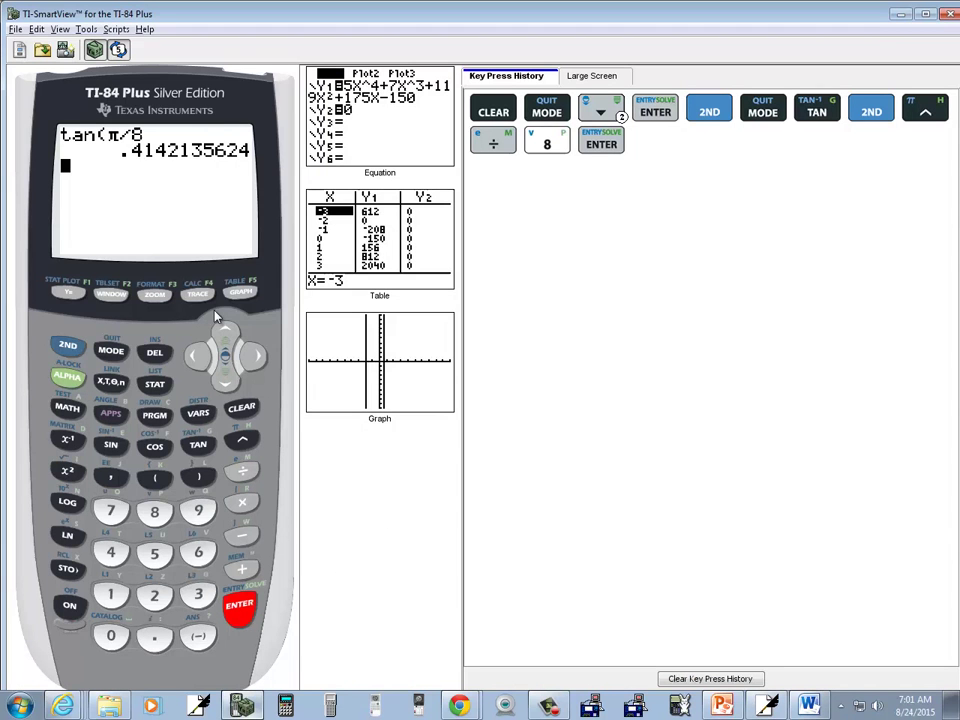
left_click(112, 352)
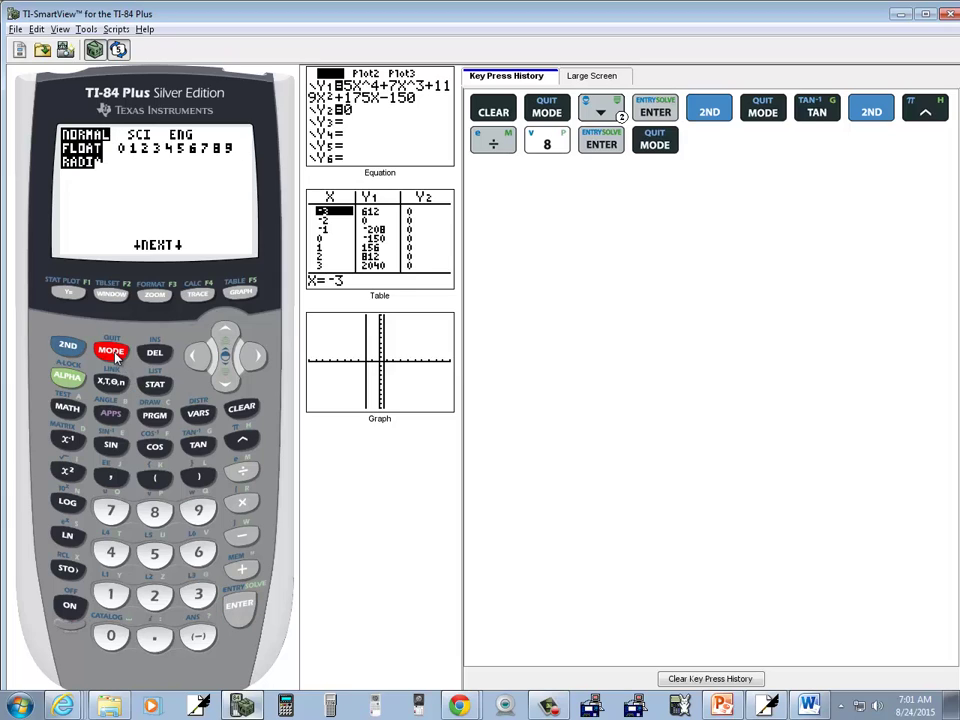
left_click(225, 384)
left_click(225, 384)
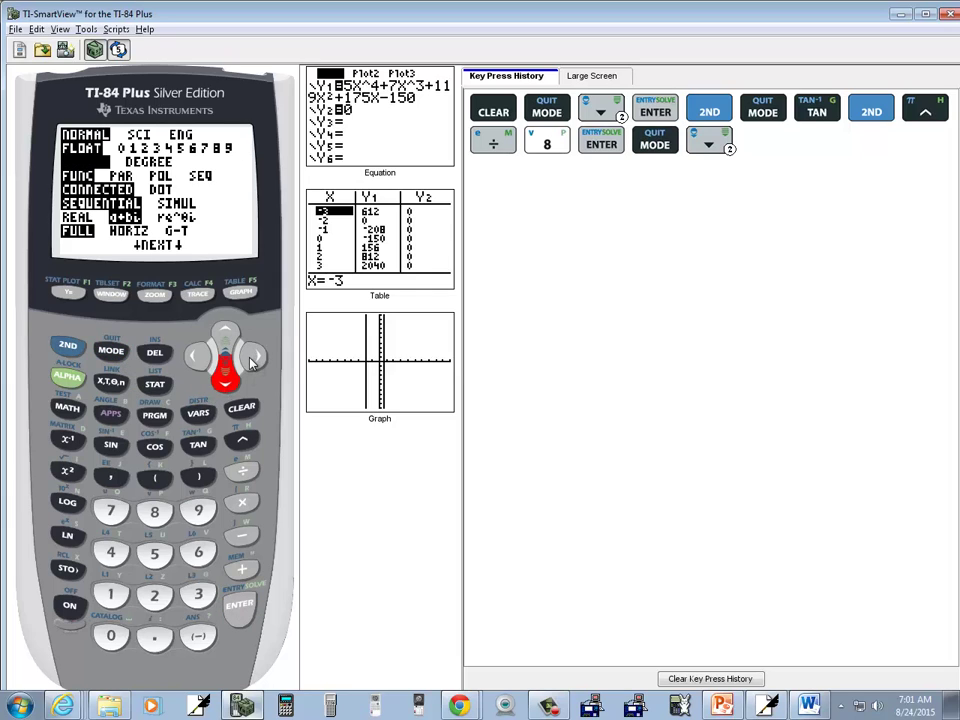
key("Right")
left_click(238, 614)
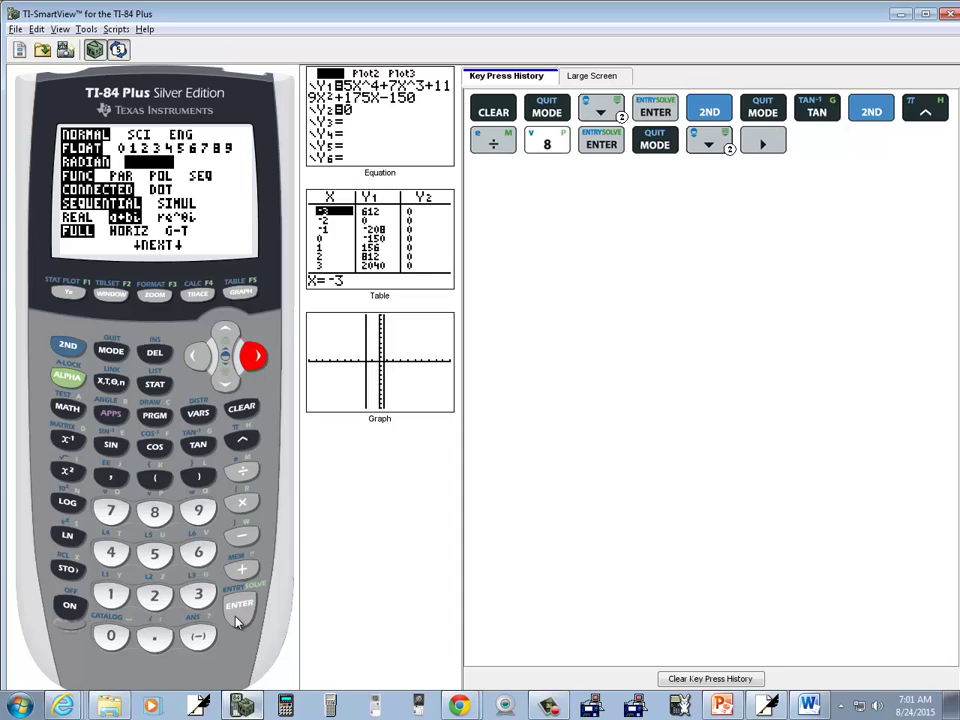
left_click(238, 618)
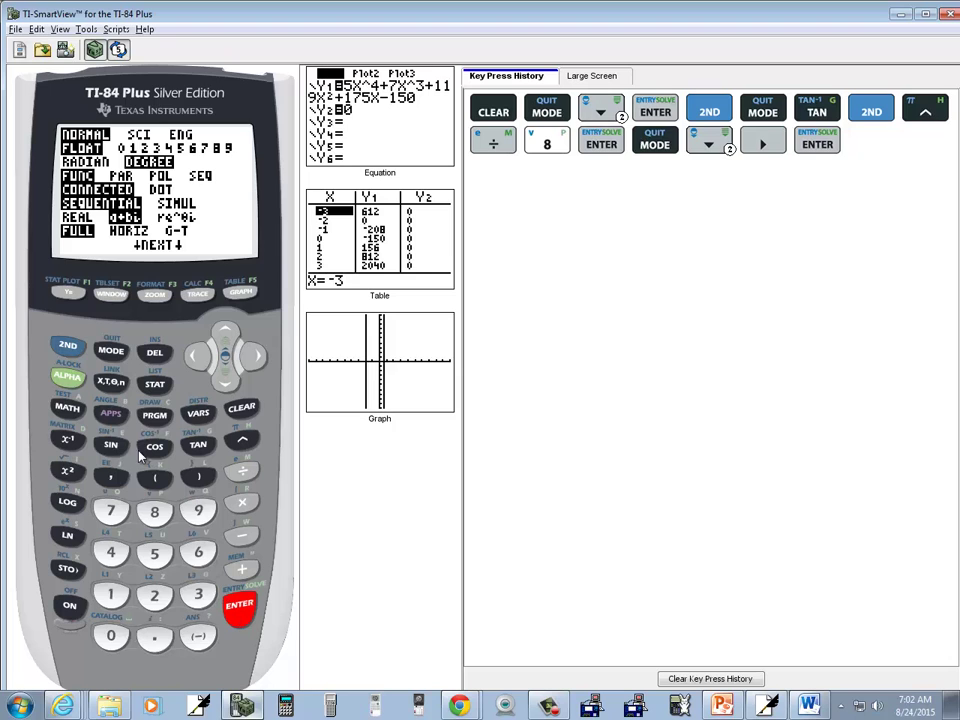
left_click(68, 346)
left_click(111, 350)
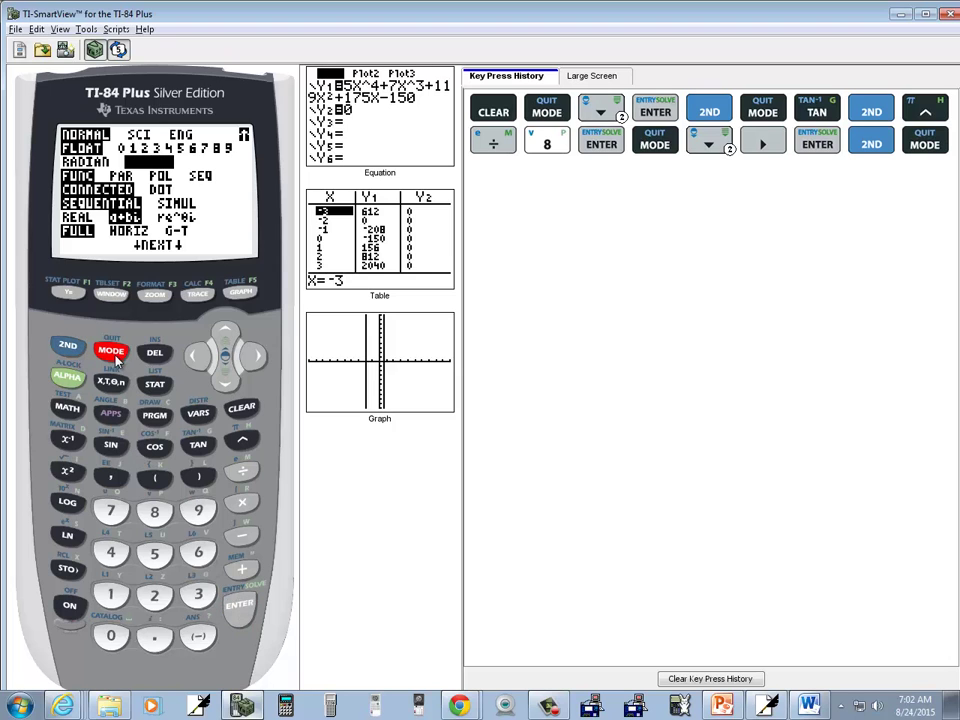
Enter 10 × sin(47) on the TI-84 keypad, getting 7.313537016
key("alt+Tab")
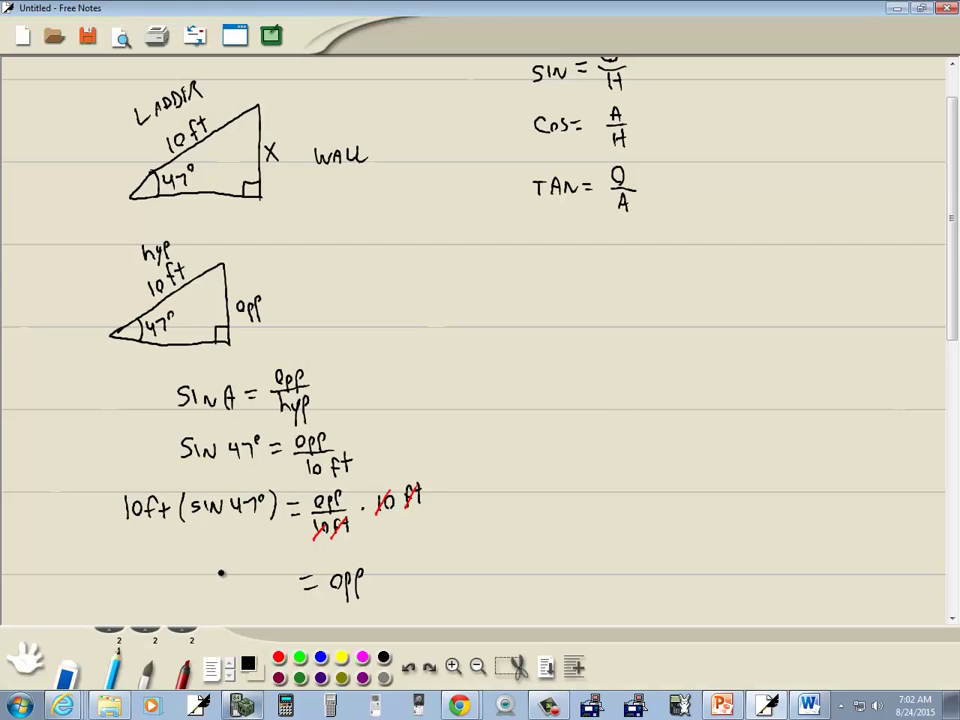
key("alt+Tab")
left_click(111, 595)
left_click(111, 636)
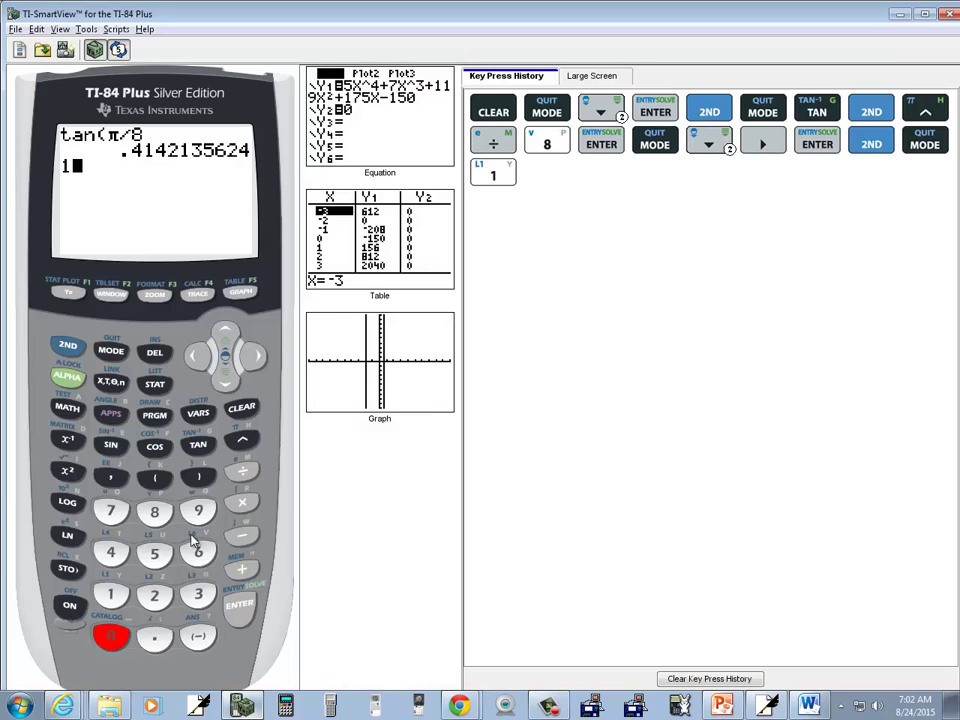
left_click(240, 503)
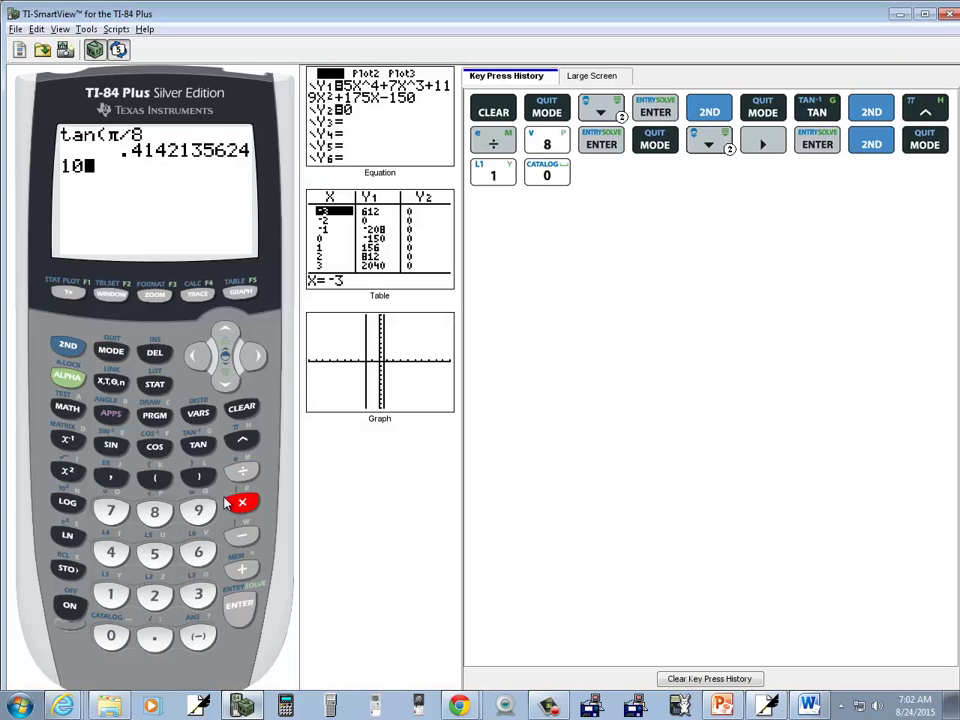
left_click(111, 446)
key("alt+Tab")
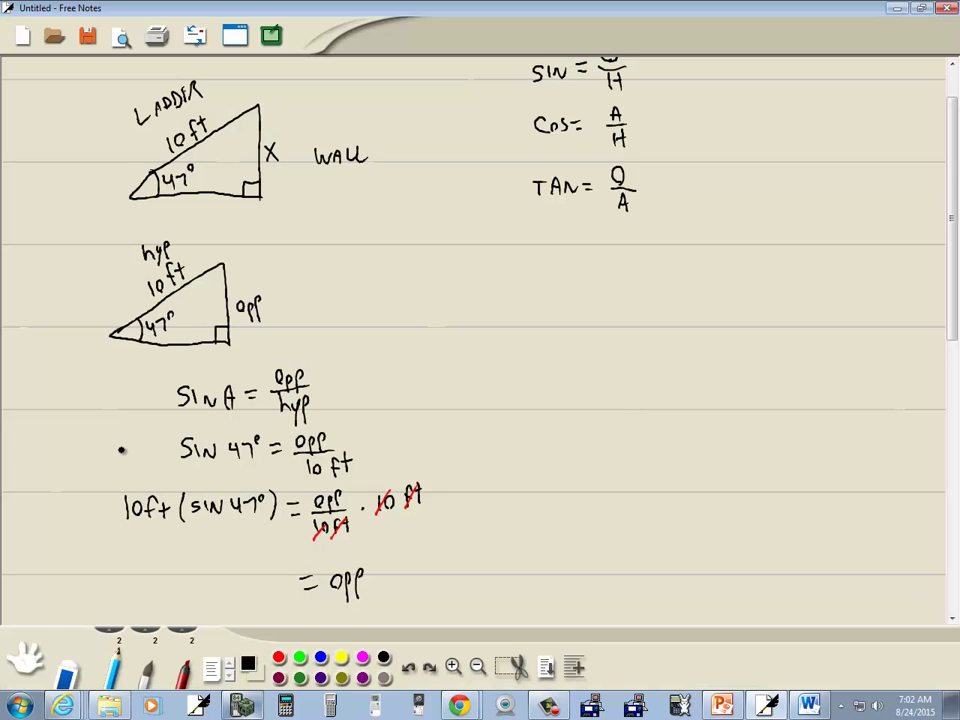
key("alt+Tab")
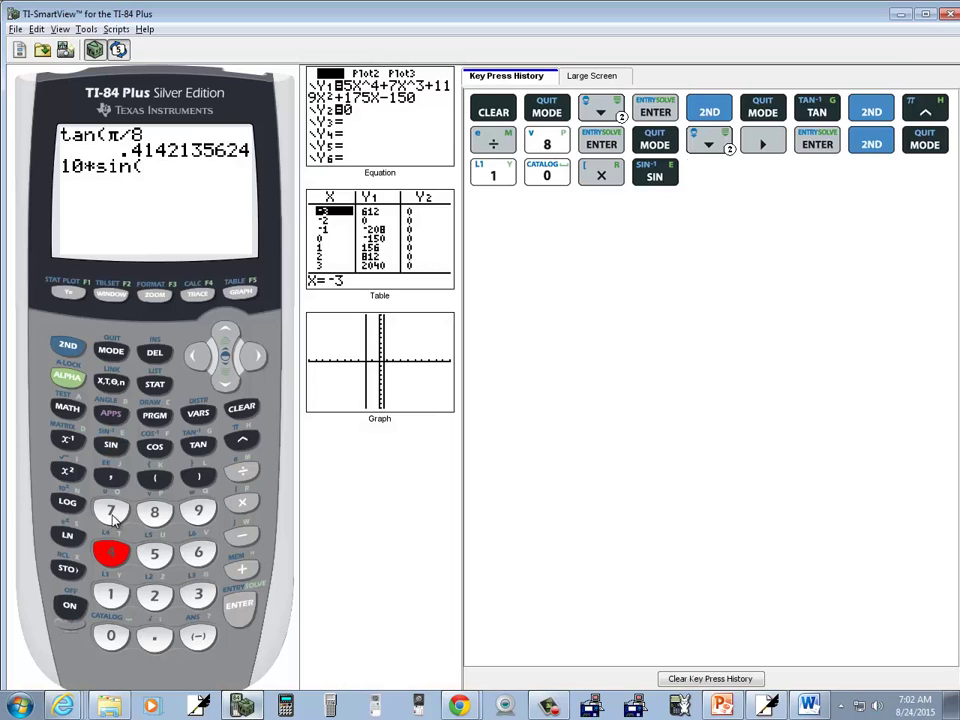
left_click(111, 553)
left_click(111, 511)
left_click(232, 610)
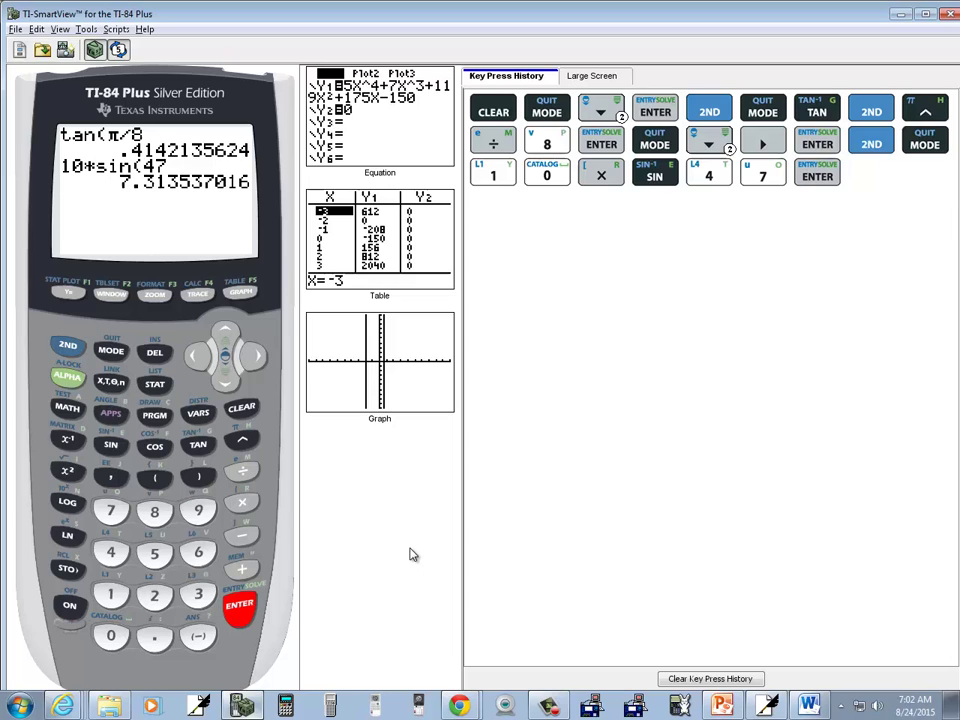
key("alt+Tab")
Write 7.31 ft before "= opp" and circle that line as the answer
mouse_move(160, 574)
left_mouse_down()
mouse_move(189, 586)
mouse_move(197, 578)
mouse_move(200, 592)
mouse_move(212, 578)
mouse_move(253, 595)
left_mouse_up()
left_click_drag(232, 585, 262, 583)
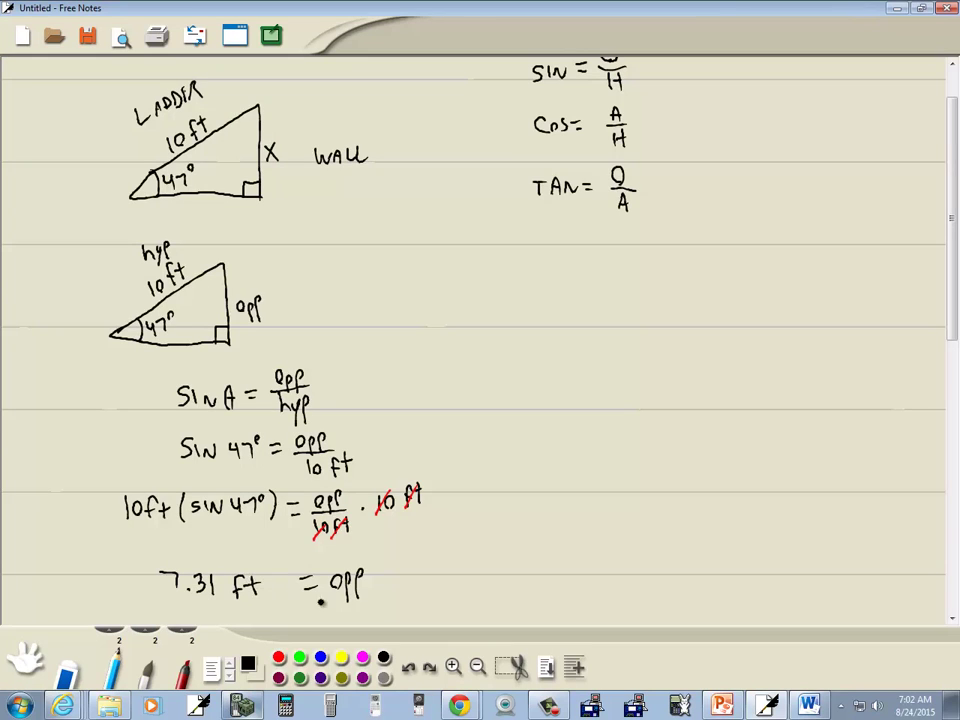
mouse_move(380, 601)
left_mouse_down()
mouse_move(226, 611)
mouse_move(151, 598)
mouse_move(170, 565)
mouse_move(293, 564)
mouse_move(395, 600)
left_mouse_up()
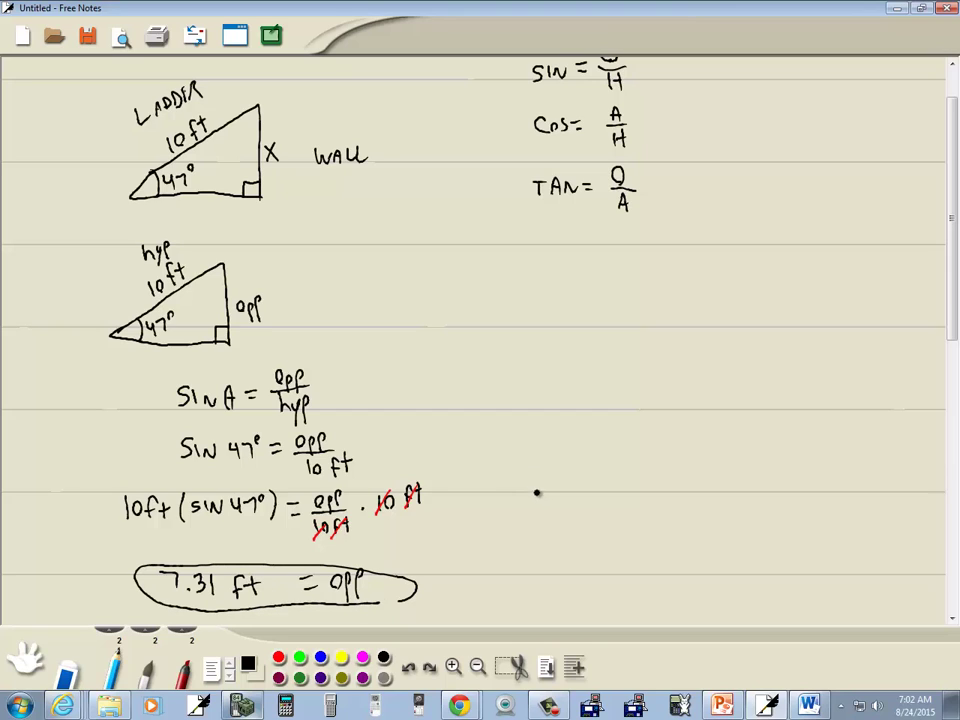
Write 7.31 again to the right of the equations
mouse_move(536, 487)
left_mouse_down()
mouse_move(546, 507)
mouse_move(568, 507)
left_mouse_up()
left_click(560, 505)
left_click_drag(586, 486, 588, 508)
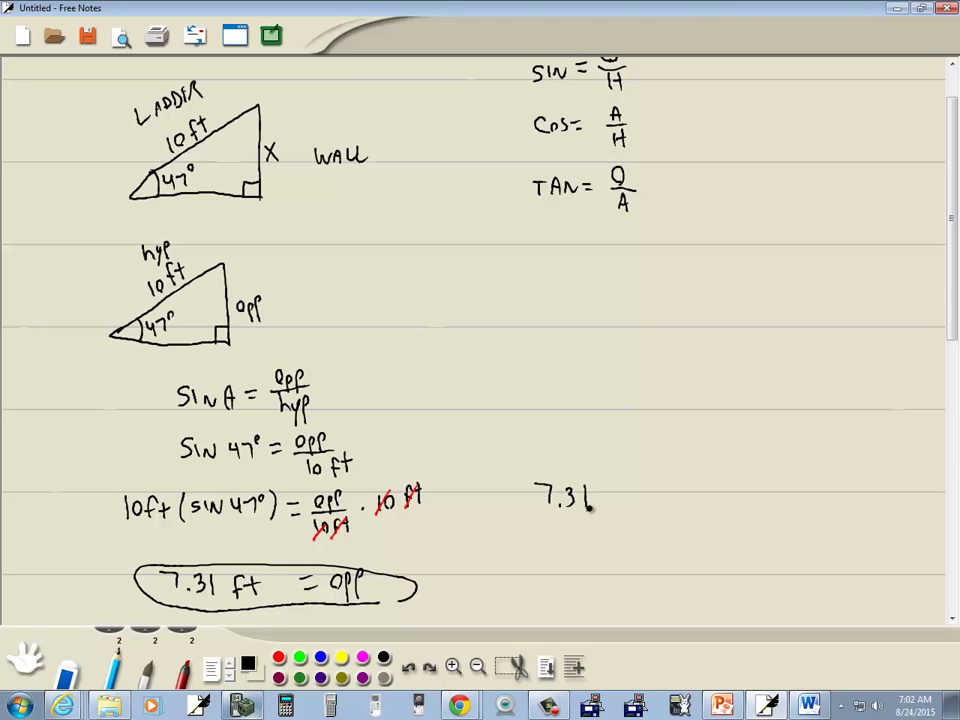